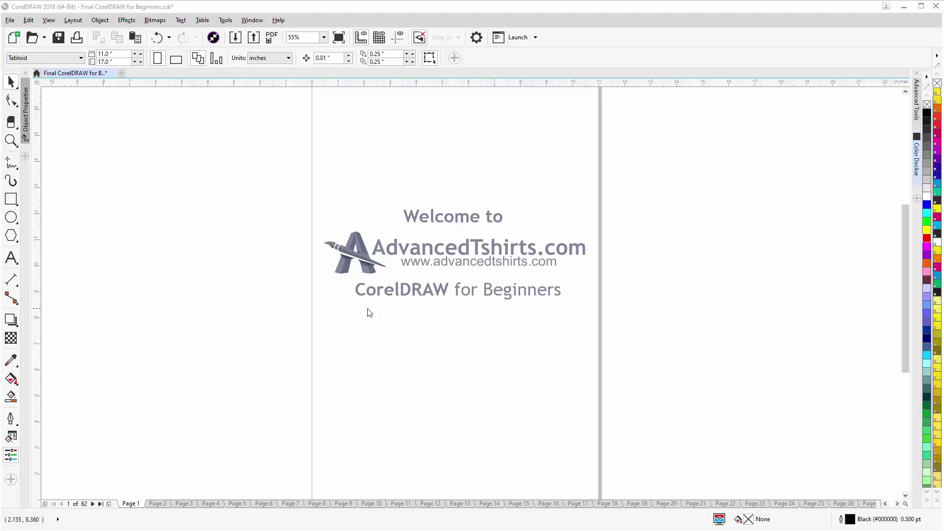
- Go to Page 4 and open Graphic Objects.cdr at its Vectors and Bitmaps comparison page
left_click(215, 506)
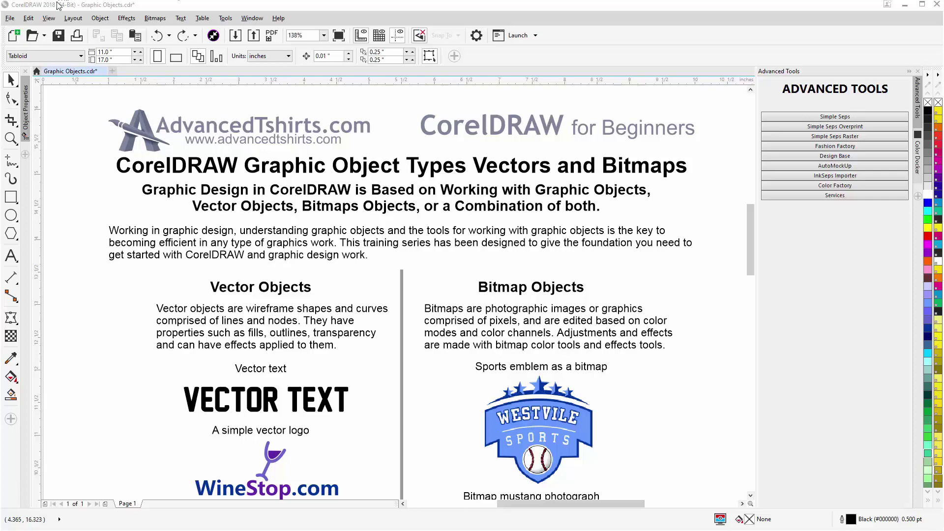
- Switch the display to Wireframe and zoom in to 300%
left_click(49, 18)
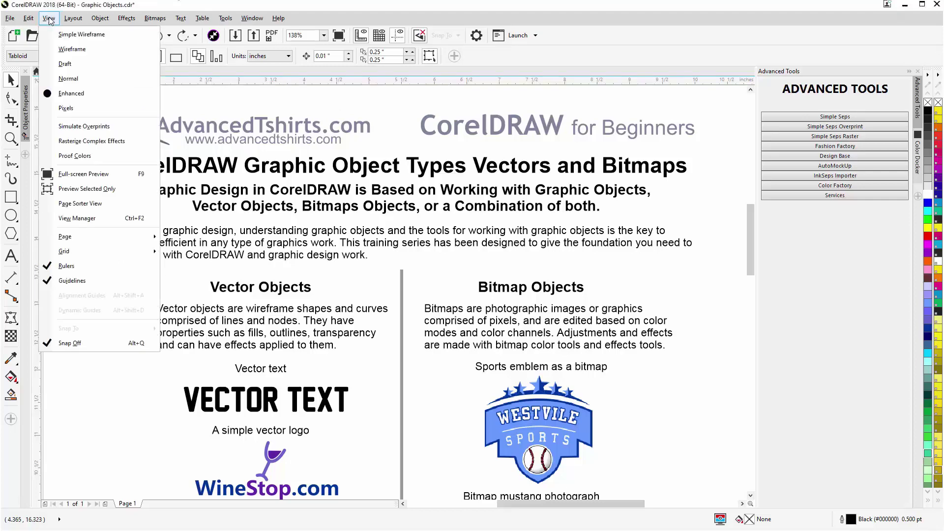
left_click(57, 48)
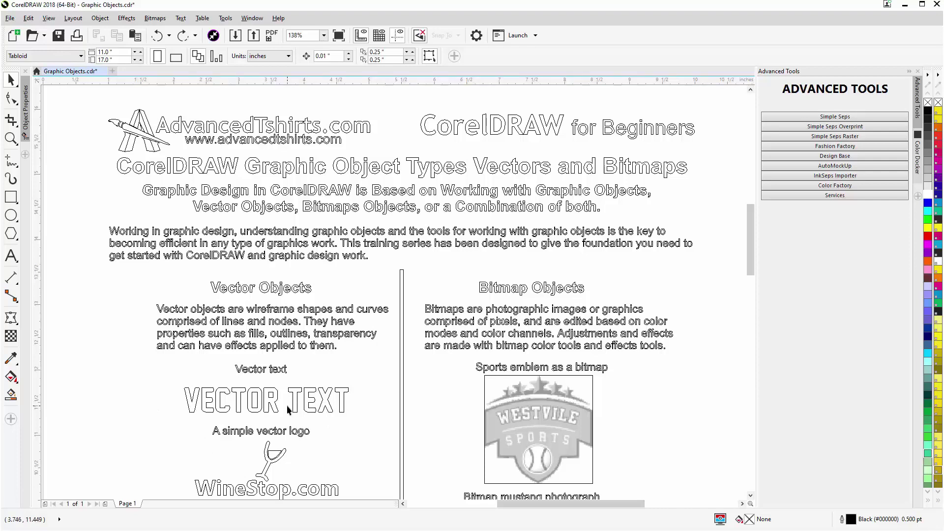
scroll(288, 409, "up", 3)
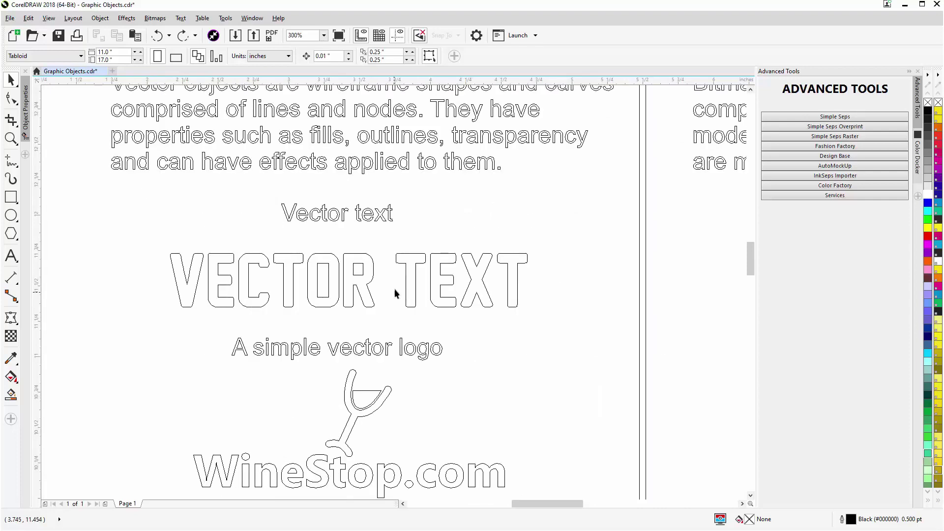
- Select the VECTOR TEXT and the wine glass logo outlines, then scroll down to the racing numbers logo
left_click(365, 285)
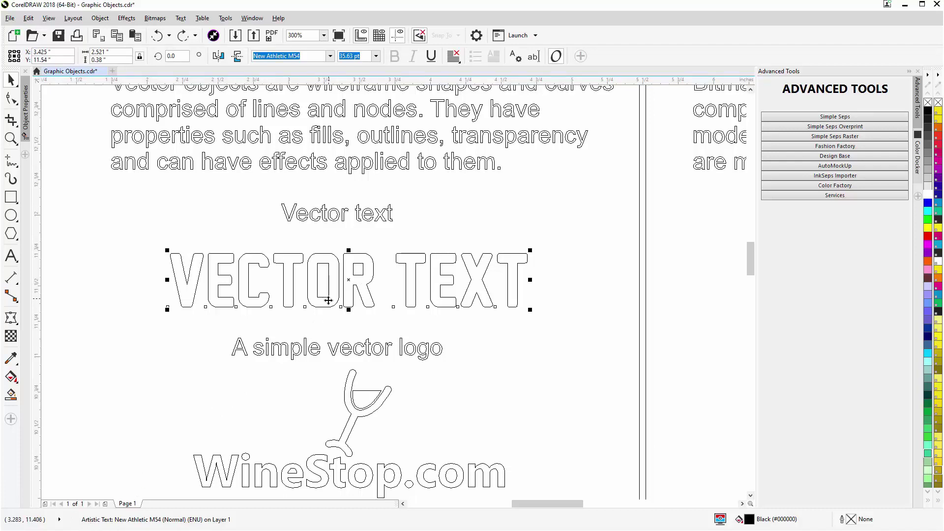
left_click(377, 408)
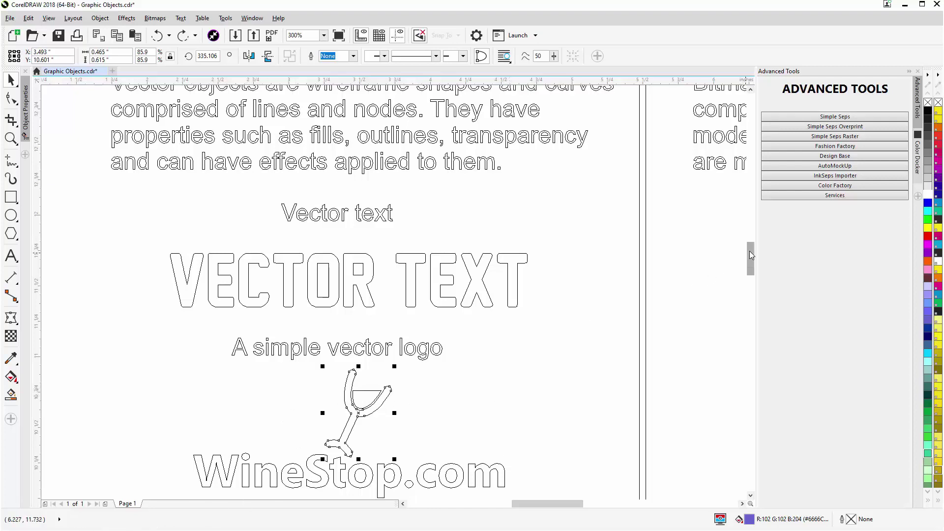
left_click_drag(749, 251, 746, 289)
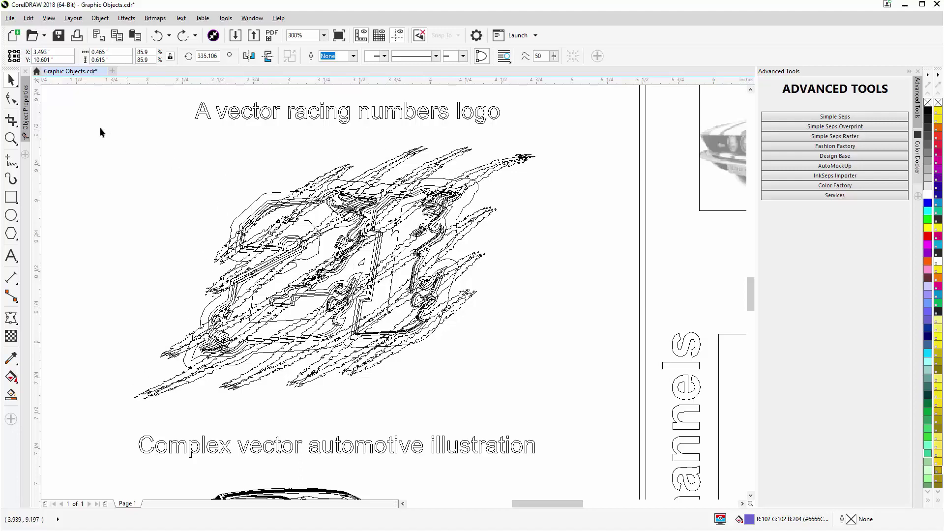
left_click(50, 19)
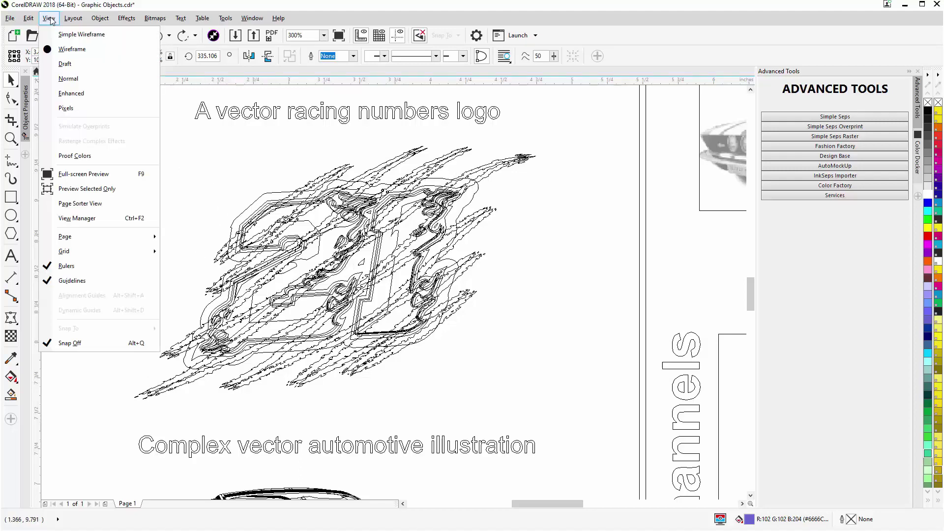
- Restore Enhanced display, zooming out to 150% and back to 300% on the red car
left_click(71, 93)
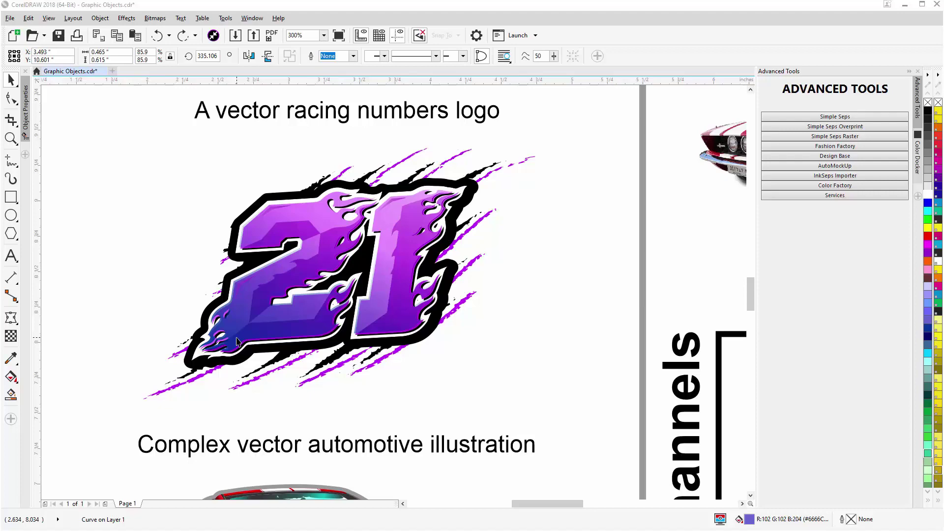
scroll(380, 379, "down", 1)
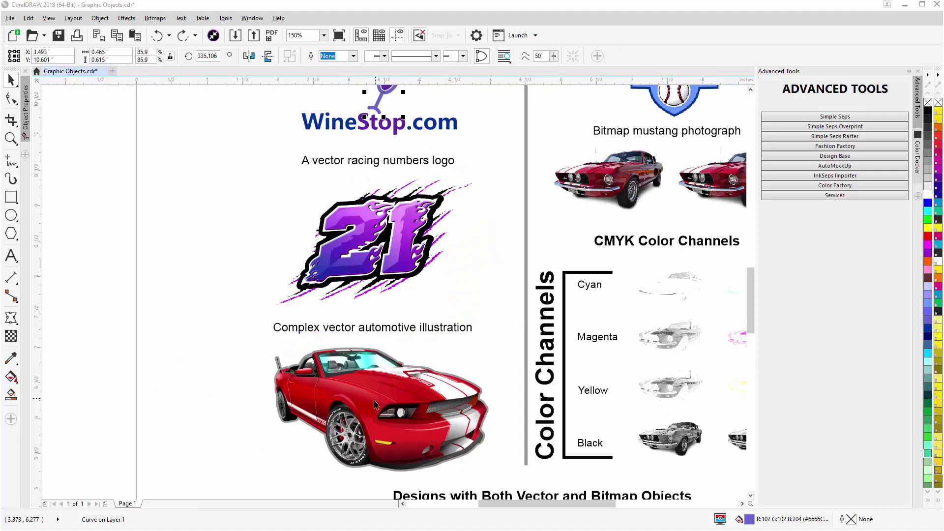
scroll(374, 405, "up", 1)
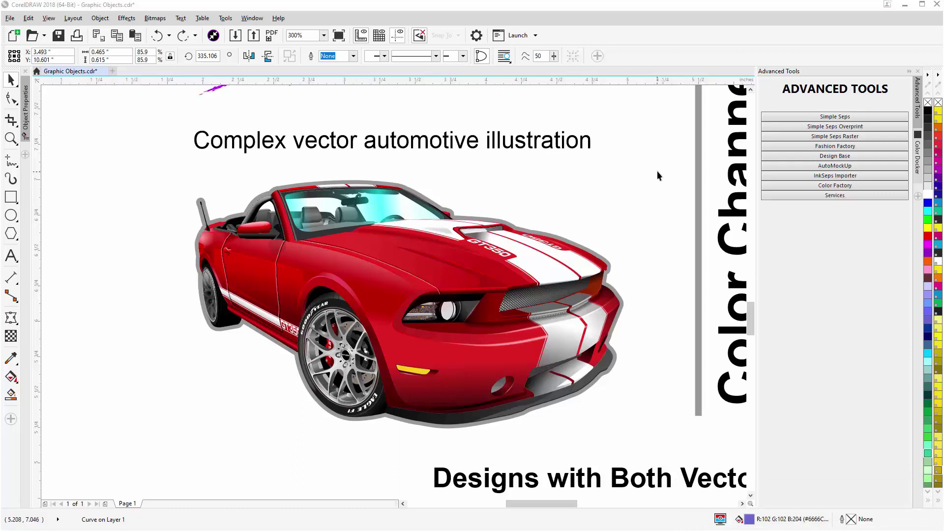
- Marquee-select the red car, then drag its door panel, hood piece and main body shape away from it
left_click_drag(655, 156, 135, 463)
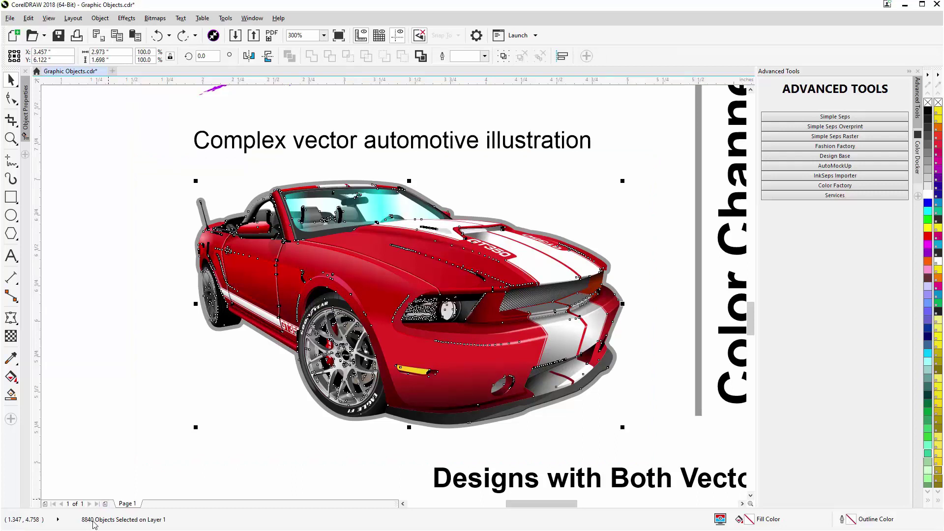
left_click(130, 407)
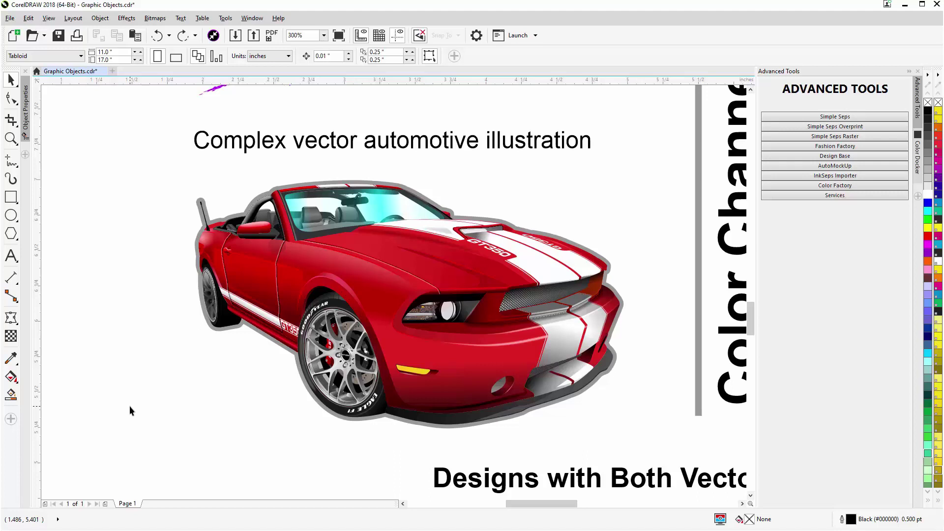
left_click(250, 286)
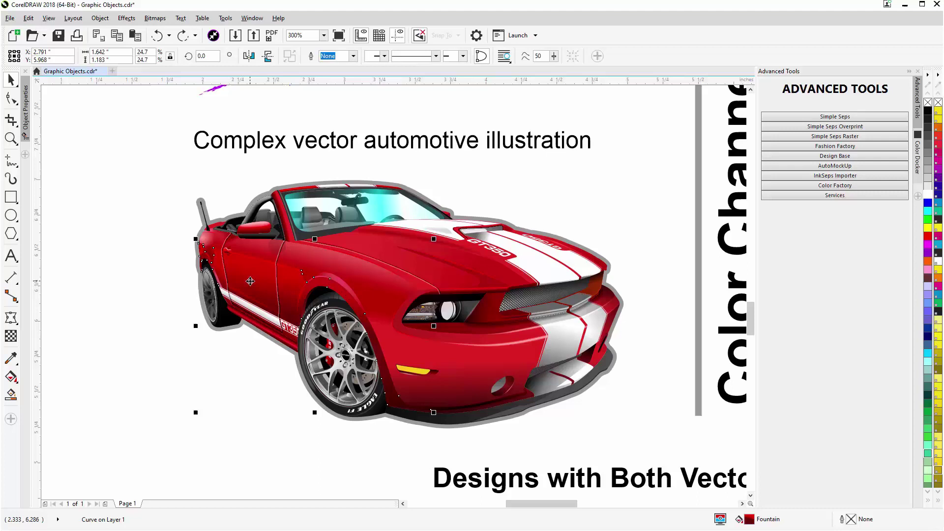
left_click_drag(250, 285, 129, 345)
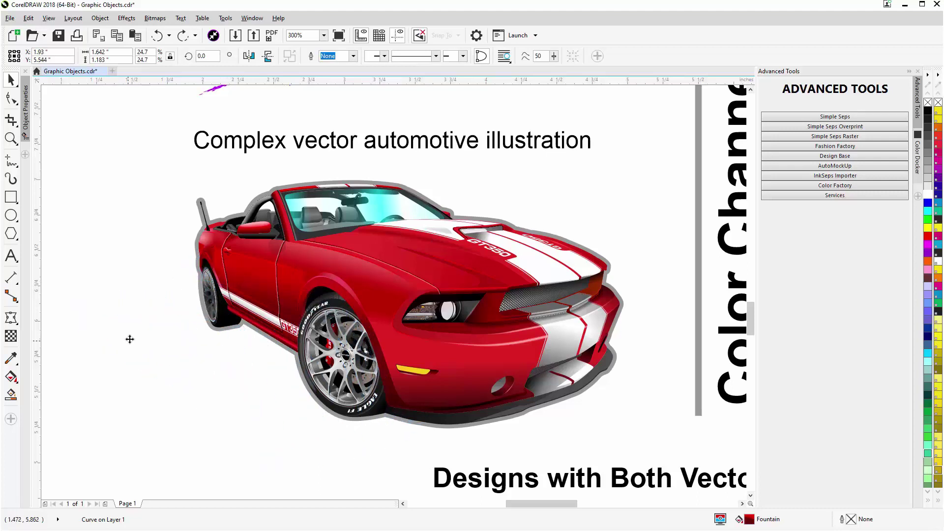
left_click(299, 257)
left_click_drag(300, 253, 514, 179)
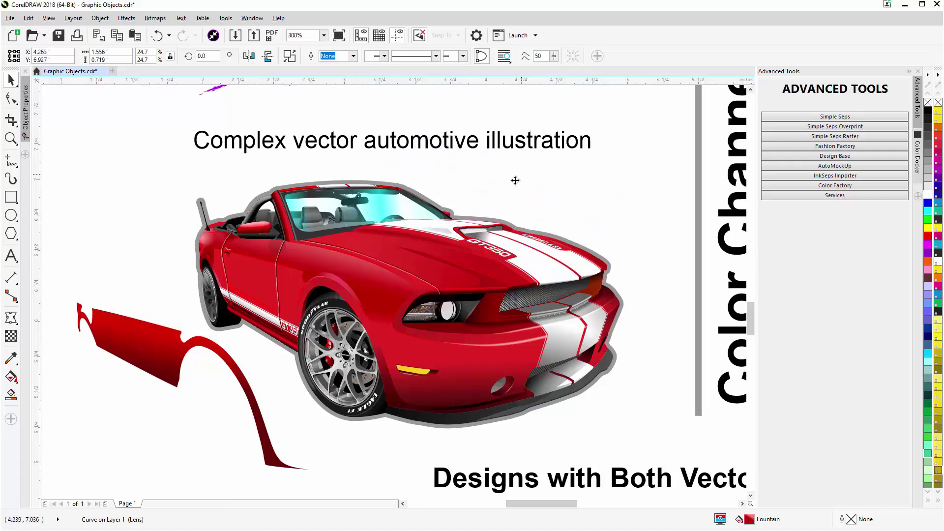
left_click(312, 263)
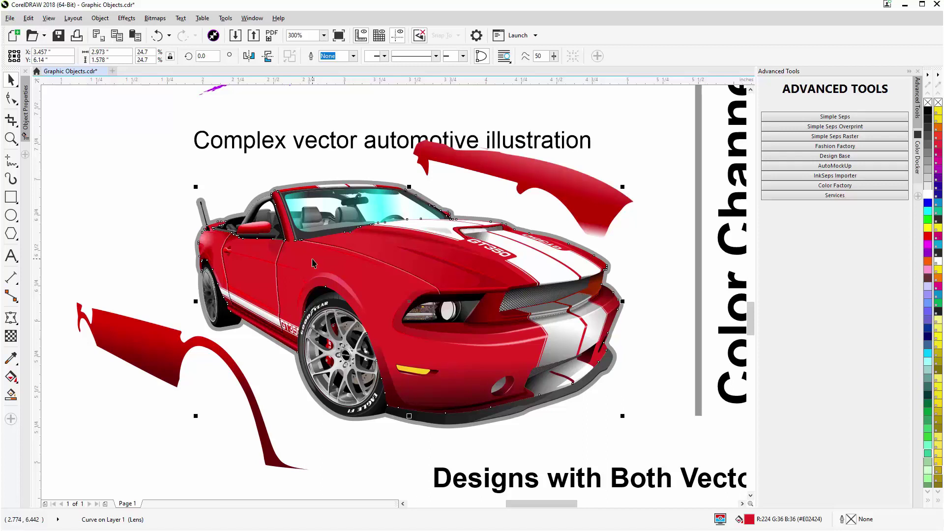
left_click_drag(313, 263, 153, 178)
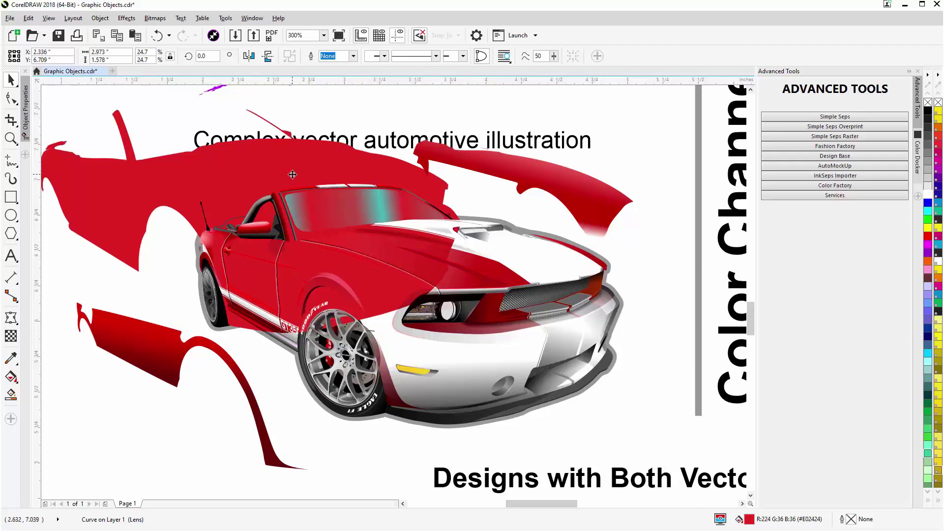
left_click_drag(283, 173, 88, 130)
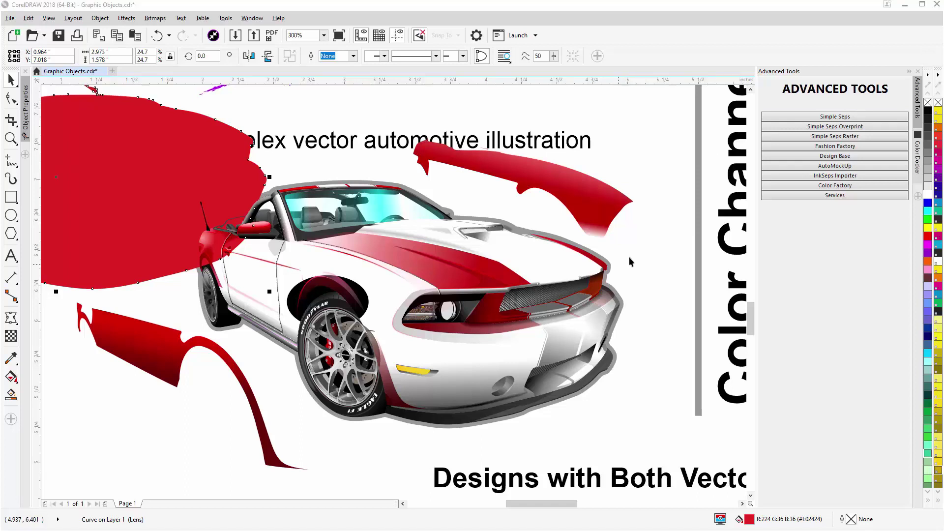
- Undo the moves to return the body shape and door panel, then zoom out to 300%
left_click(632, 252)
key("ctrl+z")
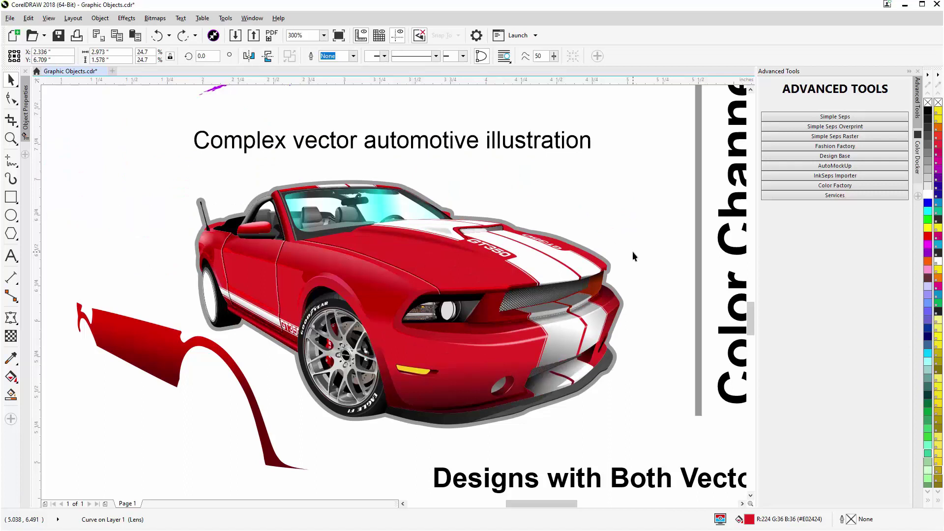
key("ctrl+z")
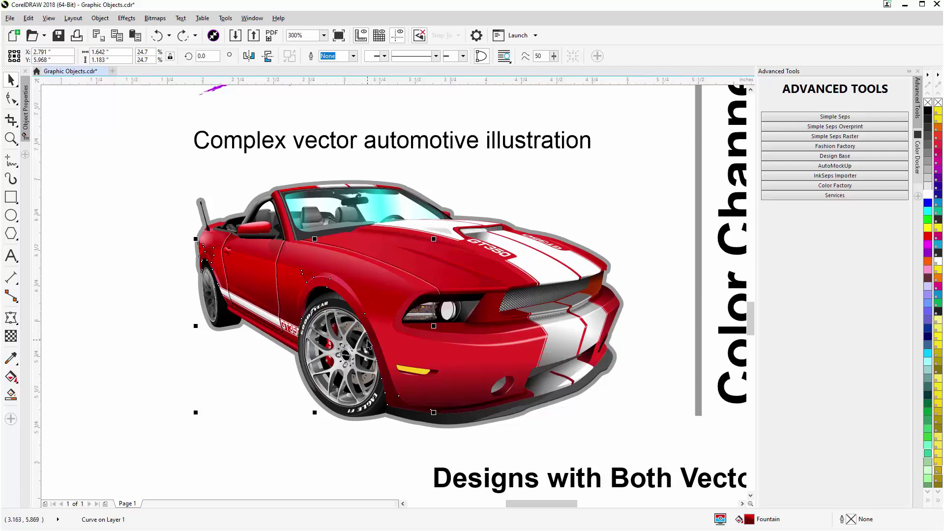
scroll(369, 344, "up", 3)
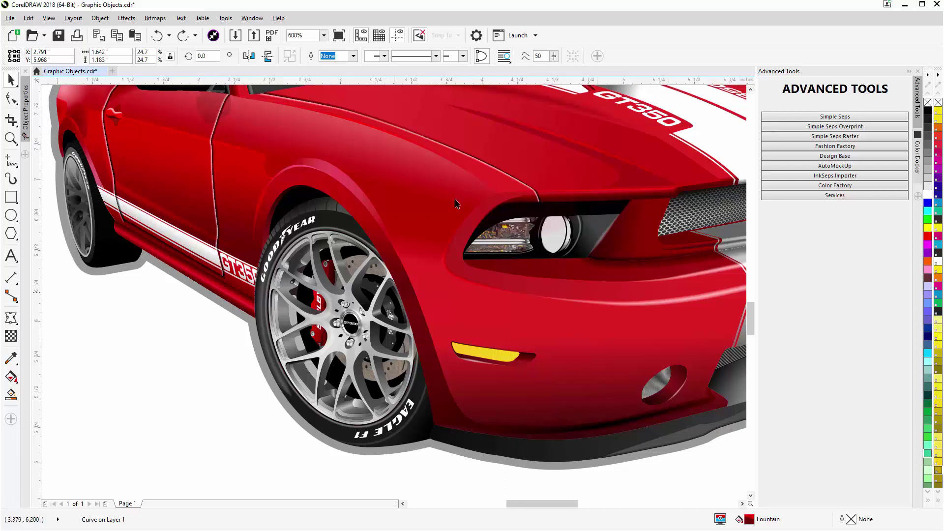
- Zoom out to 75% to see the whole page, then frame the Bitmap Objects column at 150%
scroll(455, 203, "down", 1)
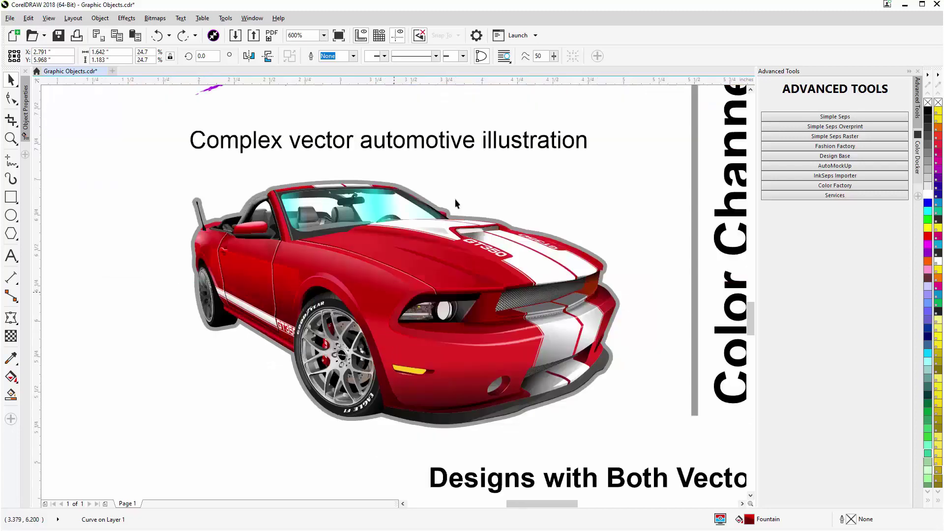
scroll(393, 295, "down", 1)
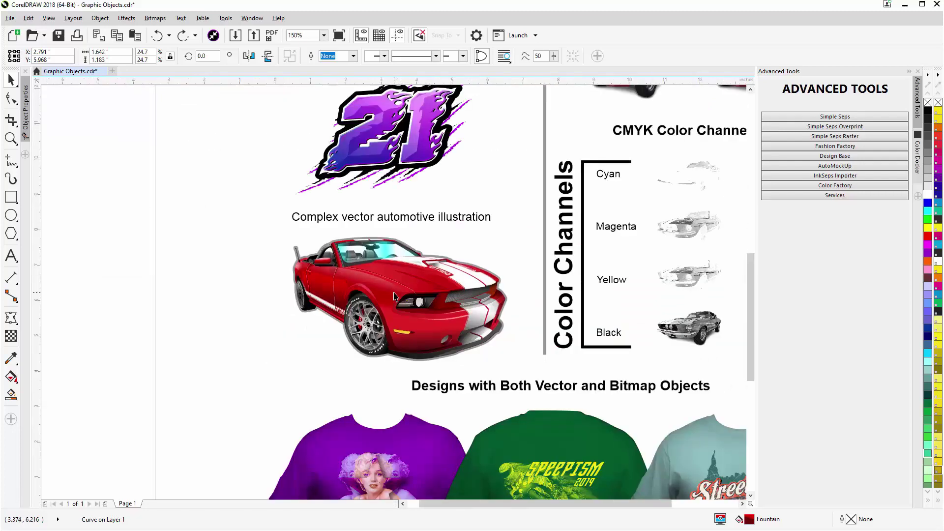
scroll(394, 296, "down", 1)
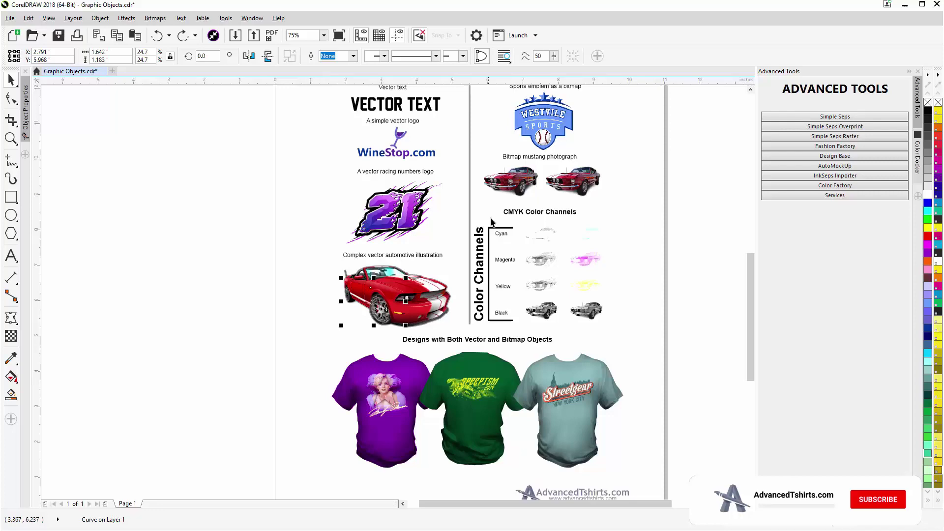
- Zoom into the SPORTS lettering up to 9600% to show its pixels, then back out to 300%
scroll(552, 137, "up", 2)
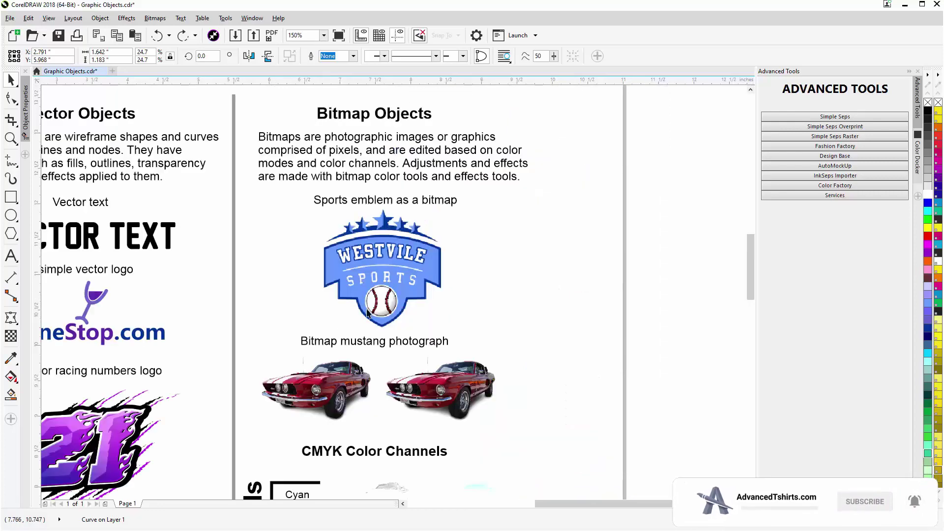
scroll(373, 295, "up", 1)
scroll(388, 288, "up", 1)
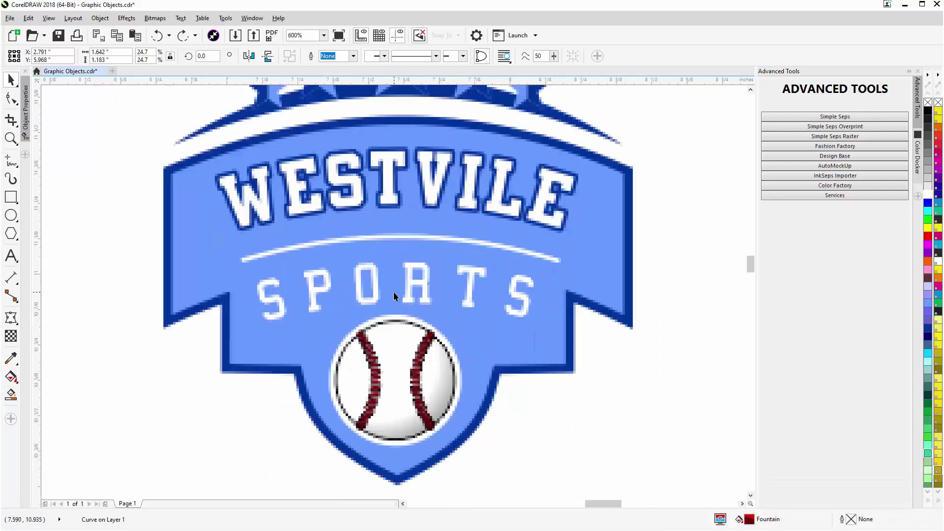
scroll(390, 300, "up", 1)
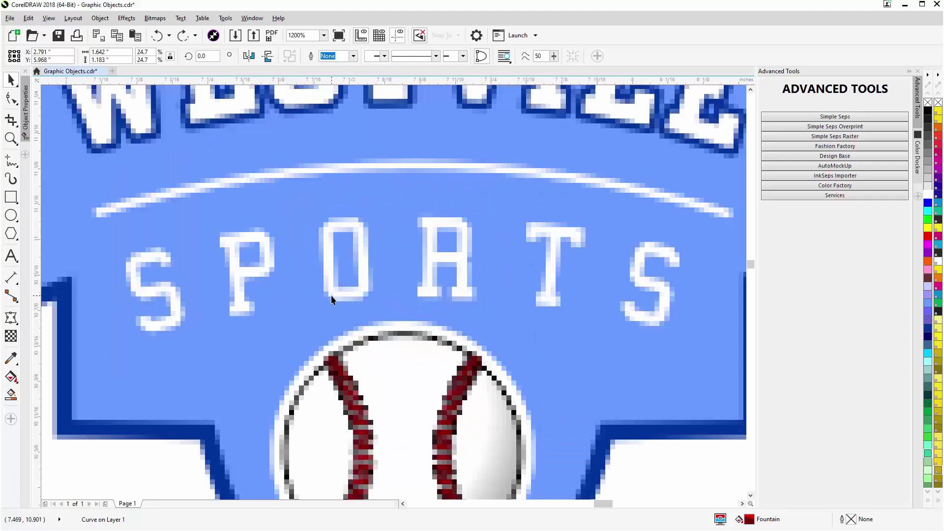
scroll(332, 296, "up", 2)
scroll(394, 296, "up", 1)
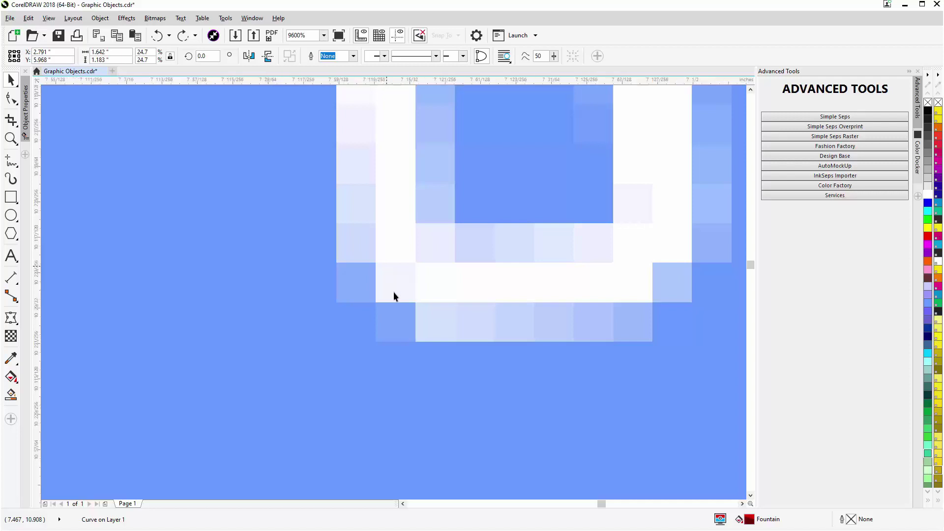
scroll(393, 291, "down", 2)
scroll(393, 291, "down", 1)
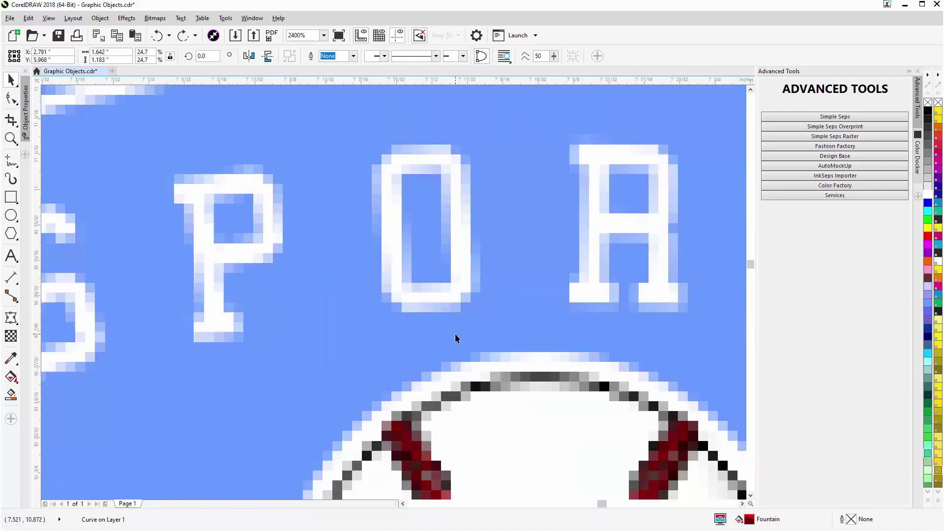
scroll(456, 335, "down", 1)
scroll(394, 295, "down", 2)
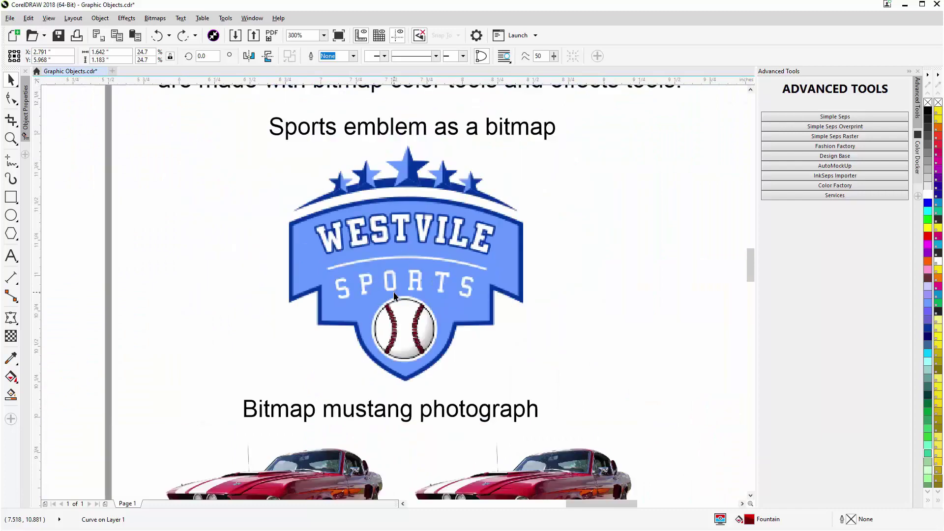
- Frame the two mustang photos and select each, confirming the right one is a Lens object
scroll(394, 294, "down", 1)
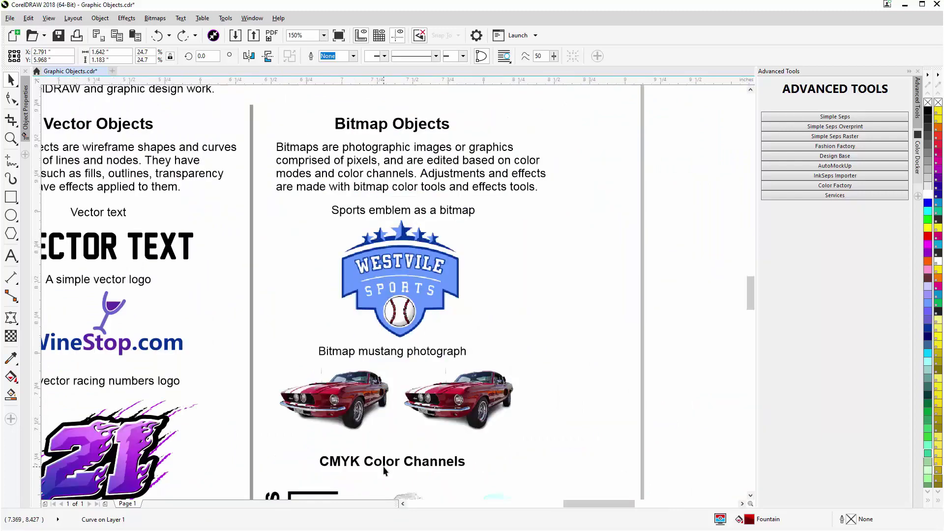
scroll(383, 470, "up", 1)
left_click(322, 153)
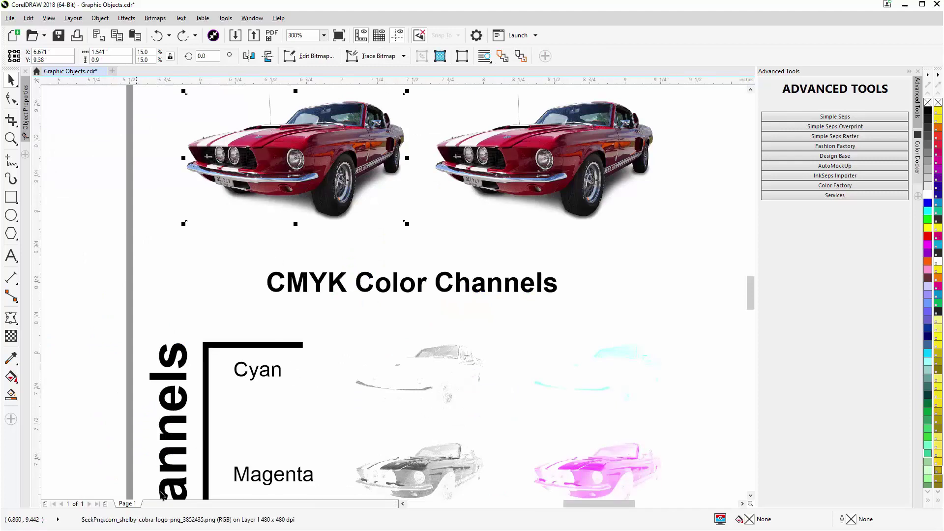
left_click(567, 156)
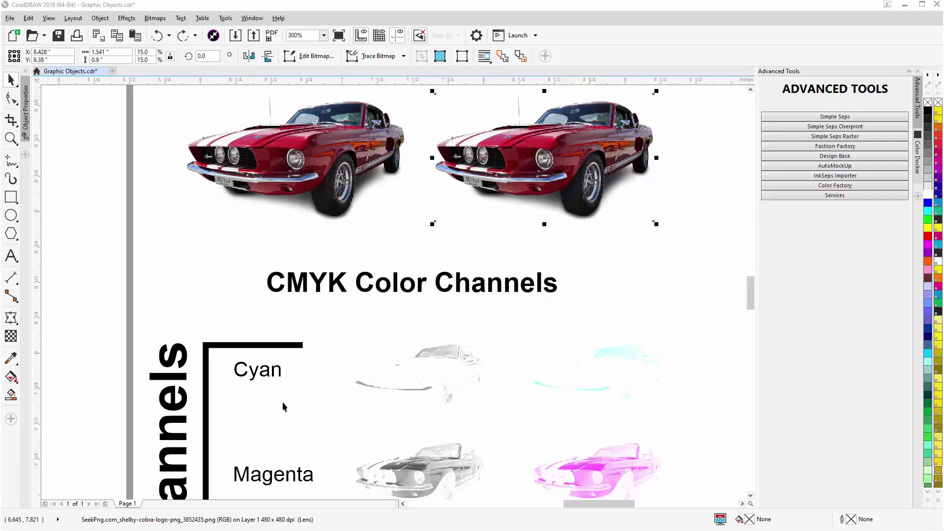
left_click_drag(550, 141, 426, 211)
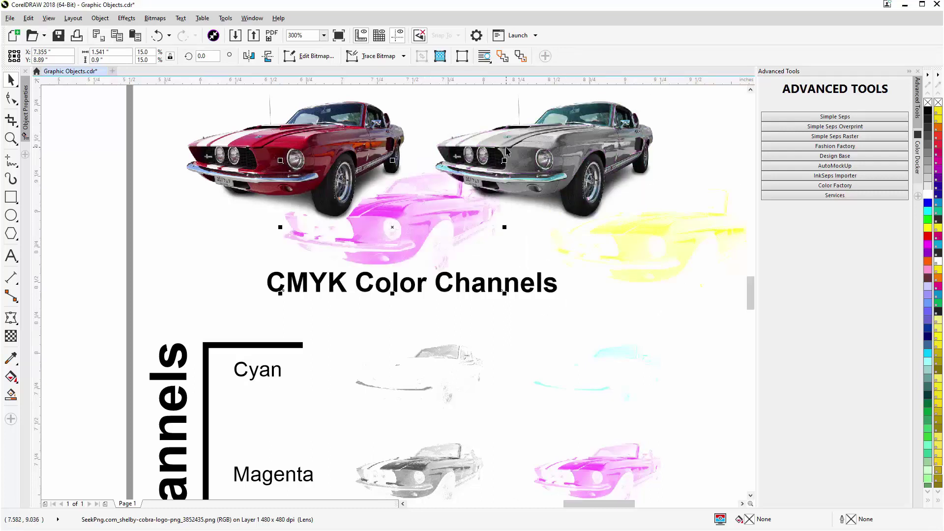
left_click_drag(507, 153, 656, 143)
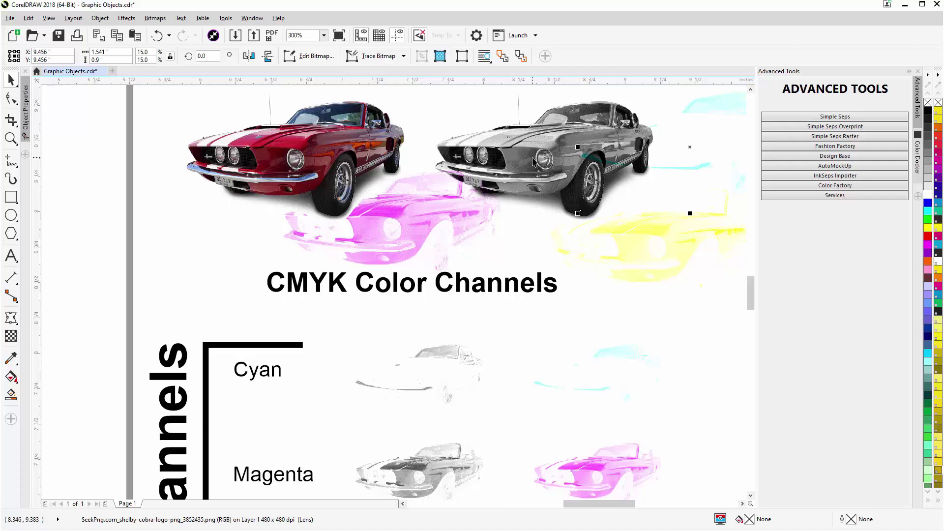
key("ctrl+z")
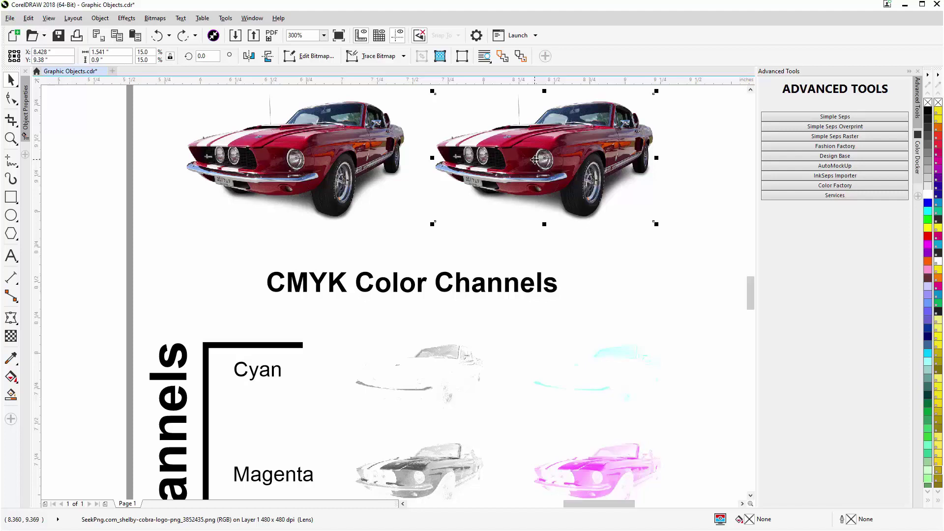
left_click(300, 147)
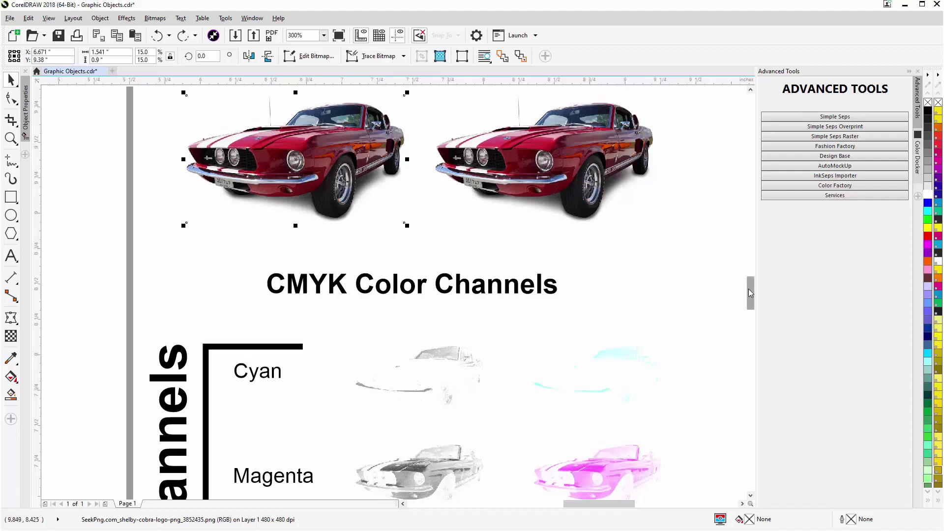
- Scroll down the page and zoom to 150% on the three vector-and-bitmap T-shirt designs
left_click_drag(748, 289, 747, 313)
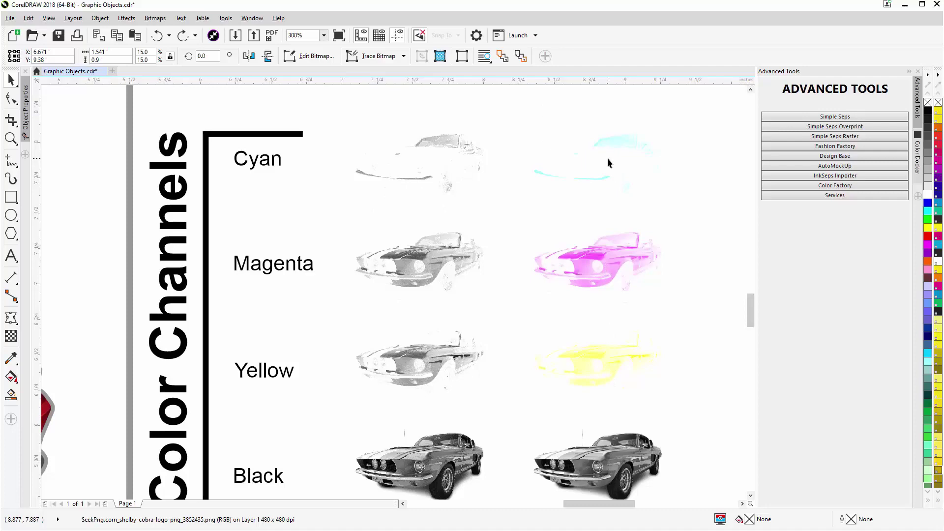
scroll(398, 302, "down", 2)
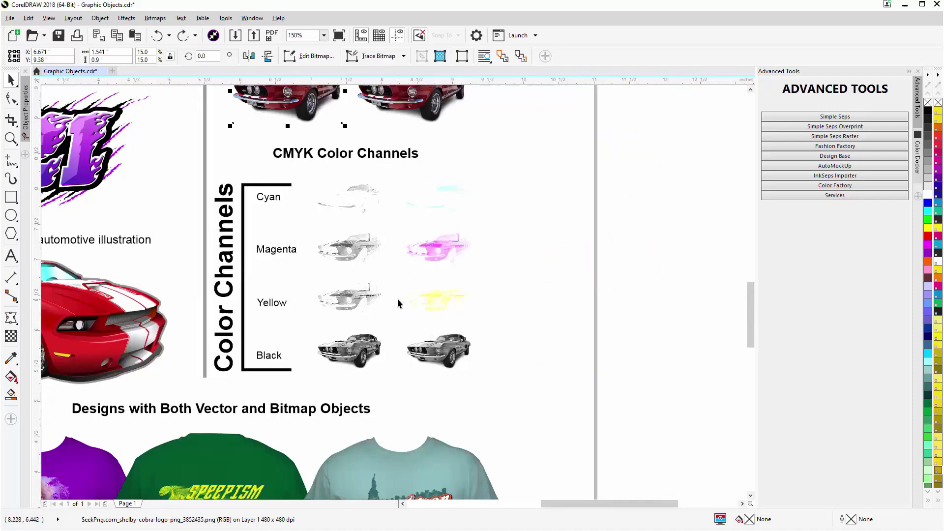
scroll(295, 344, "down", 2)
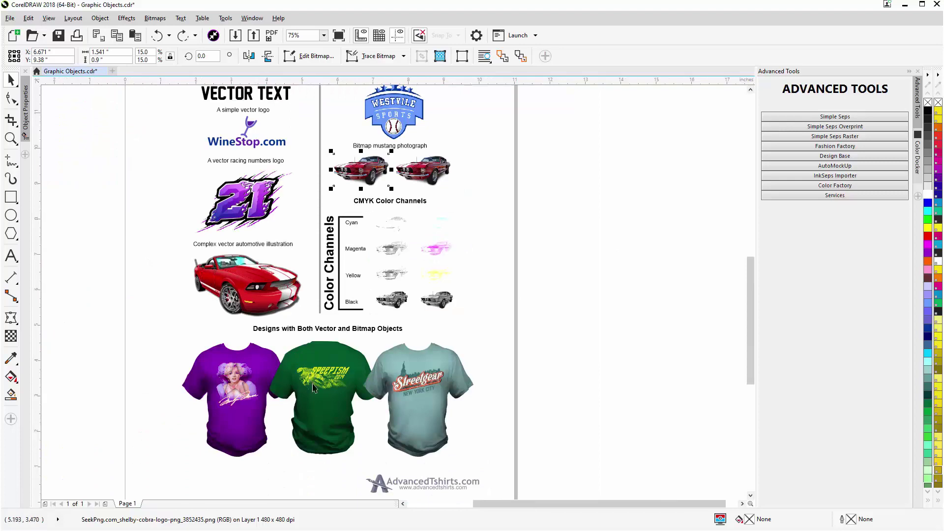
scroll(313, 388, "up", 2)
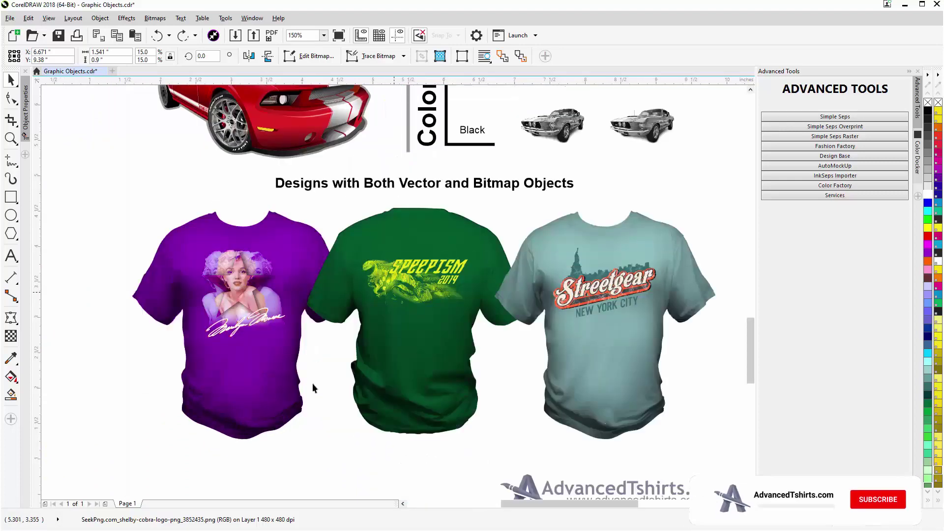
scroll(393, 295, "up", 2)
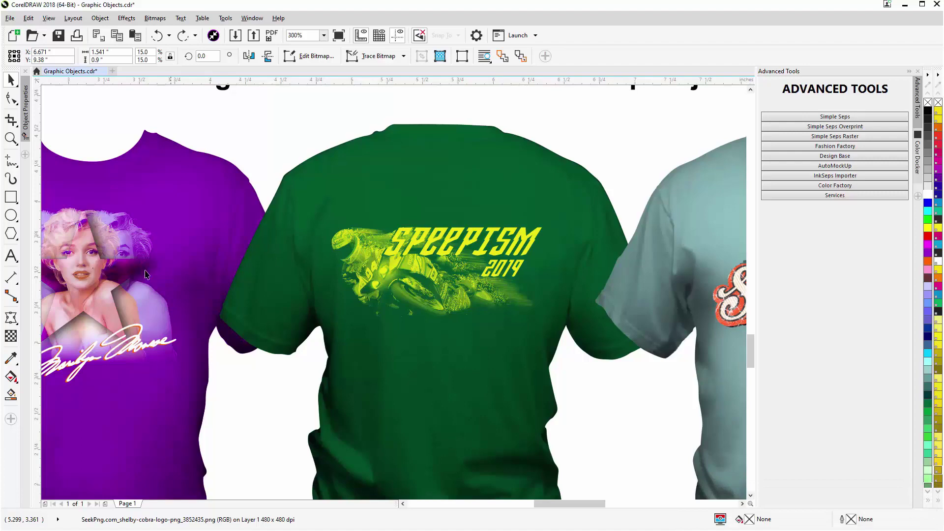
left_click_drag(569, 505, 559, 506)
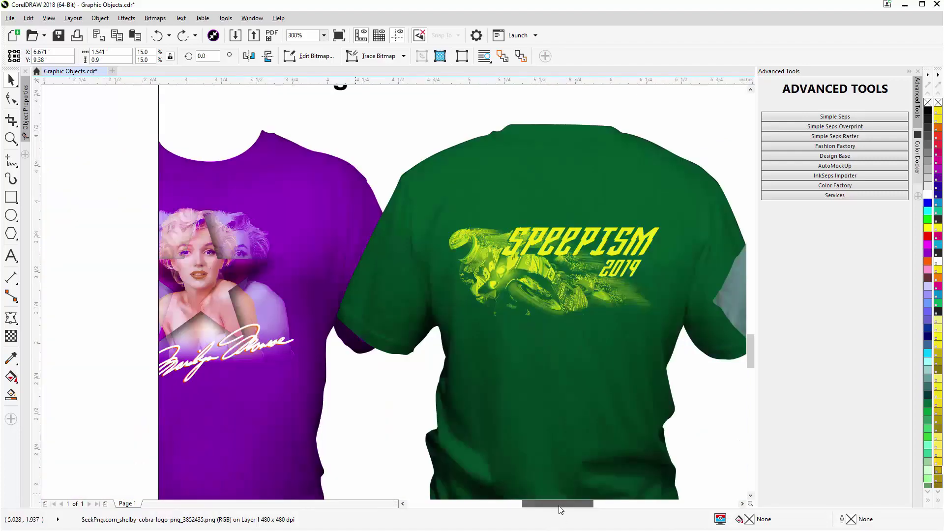
left_click(177, 367)
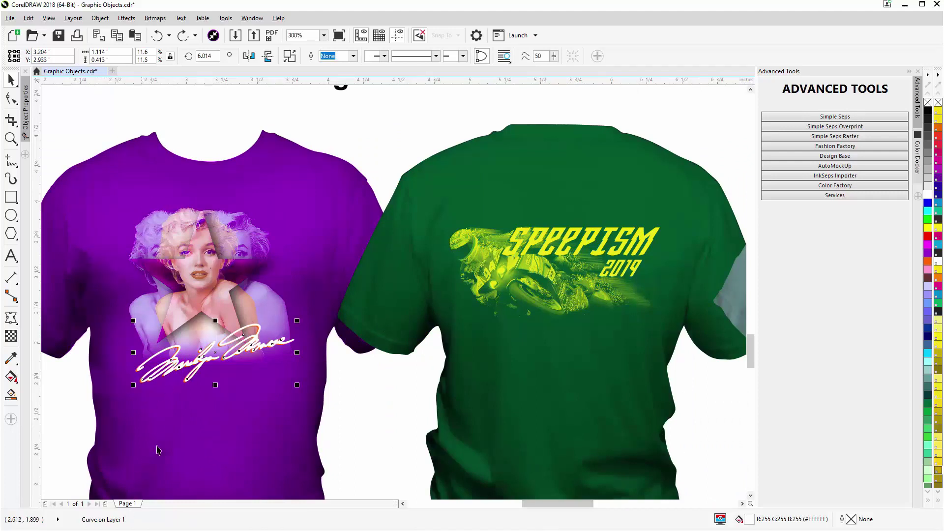
left_click(288, 225)
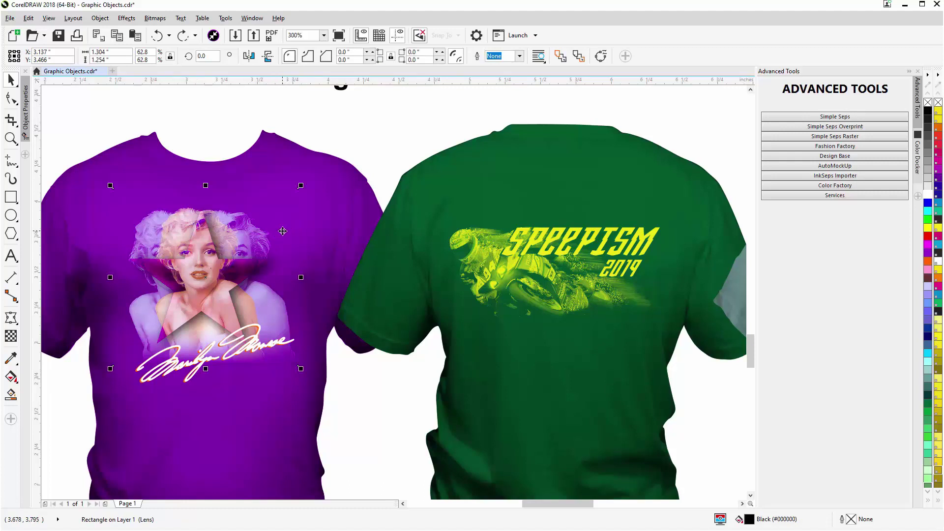
left_click(284, 236)
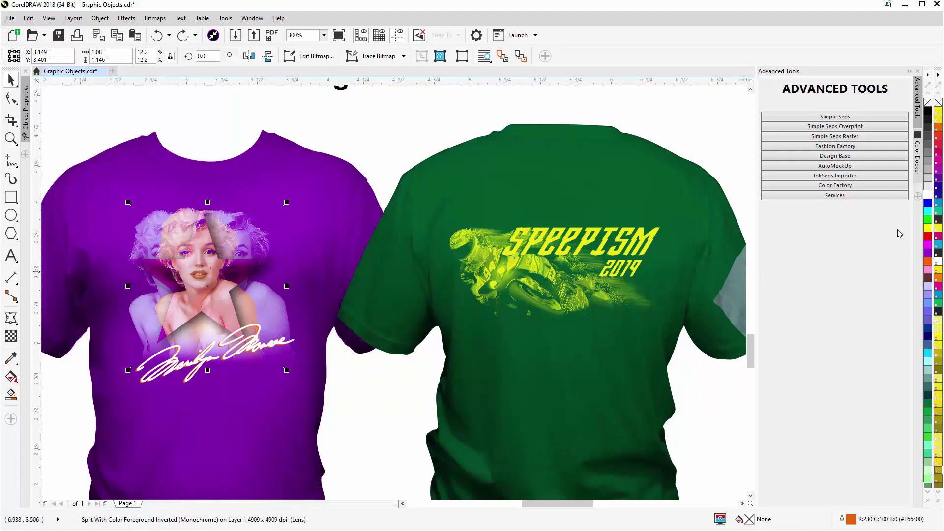
- Apply the cyan palette swatch to the portrait's lens object, then deselect it
left_click(928, 212)
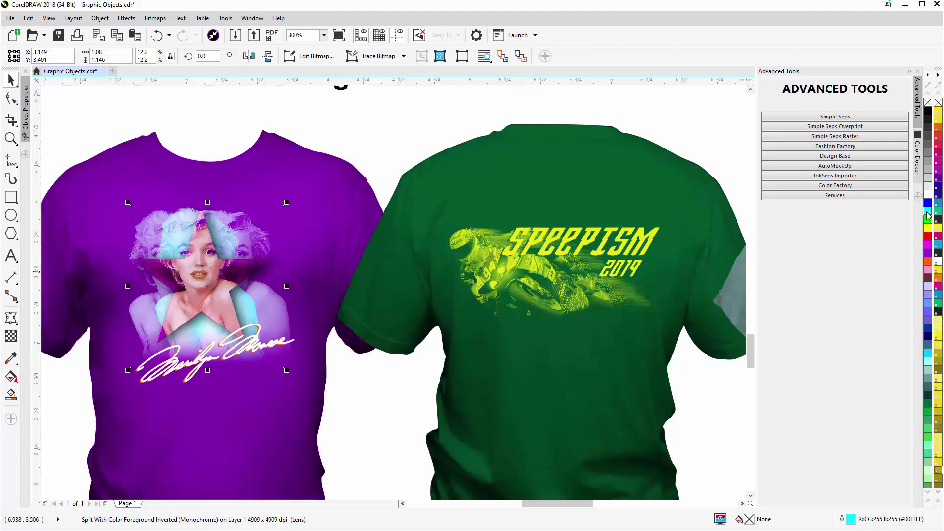
left_click(394, 118)
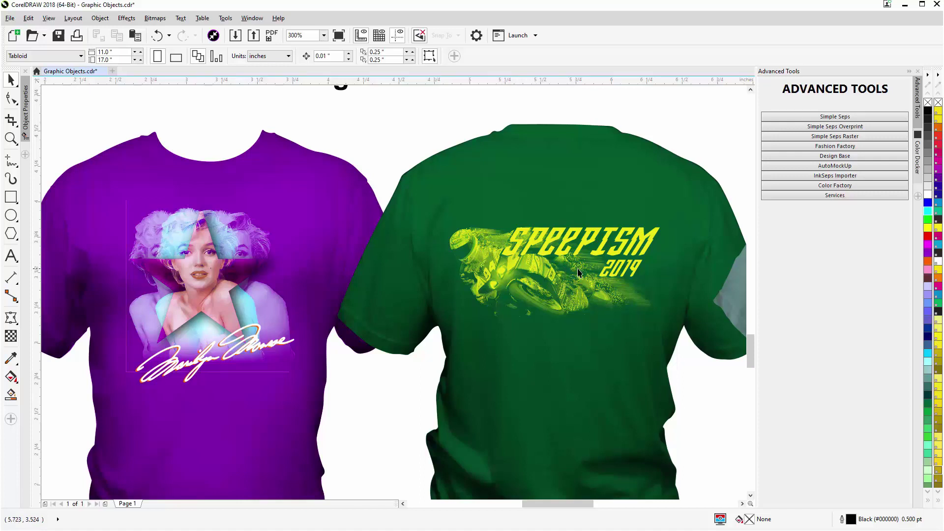
left_click(523, 281)
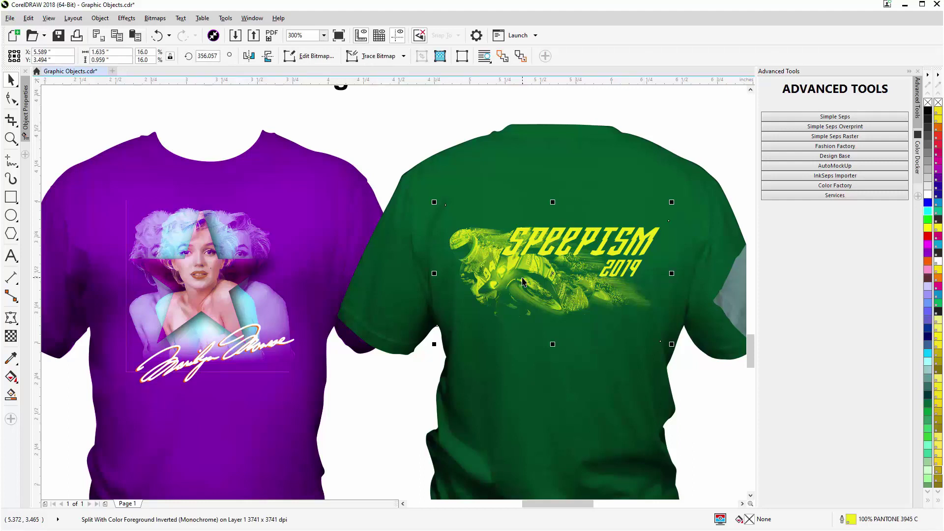
left_click_drag(724, 130, 513, 246)
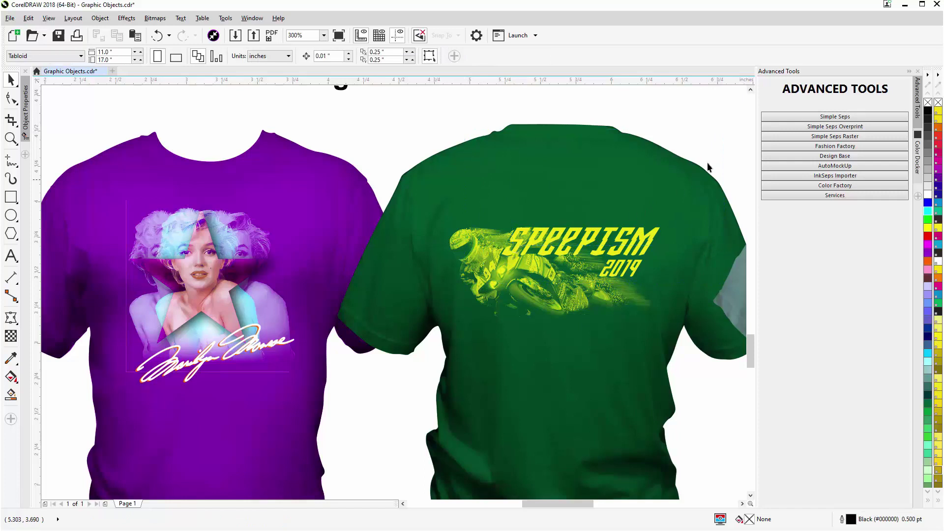
left_click(608, 249)
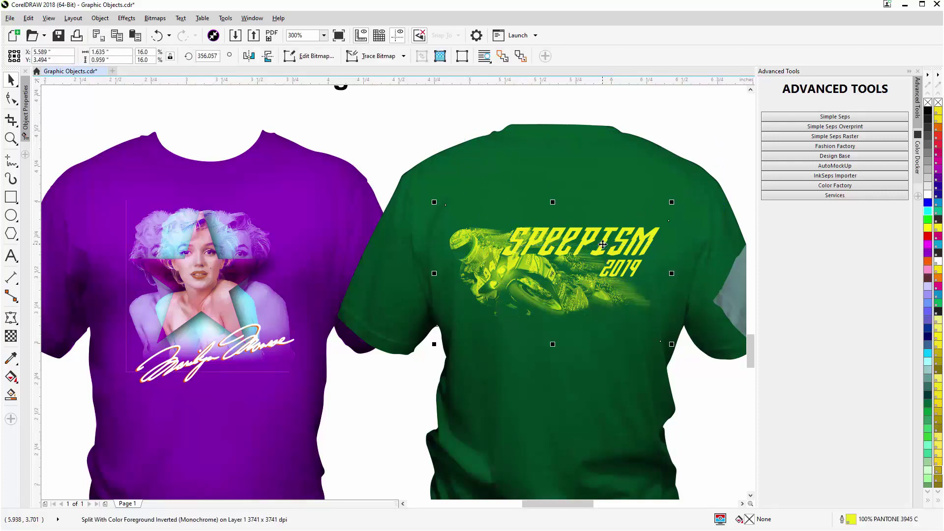
left_click(604, 246, "alt")
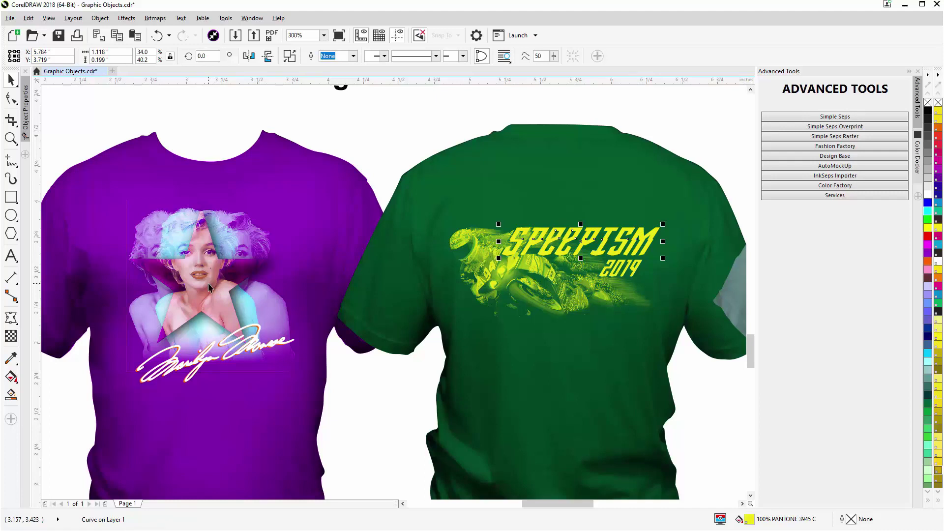
- Zoom in on the teal Streetgear New York City shirt and select its white lens curve
scroll(209, 288, "down", 1)
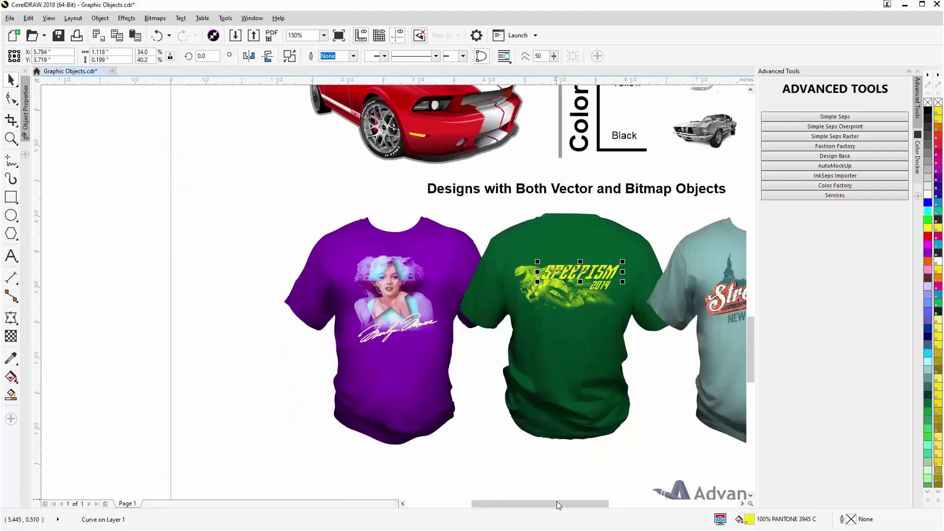
left_click_drag(556, 503, 599, 500)
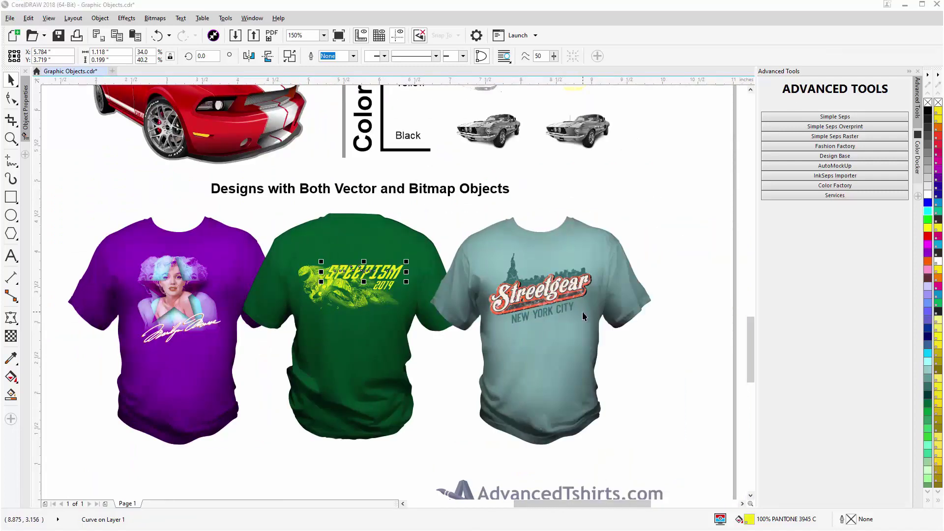
scroll(549, 297, "up", 2)
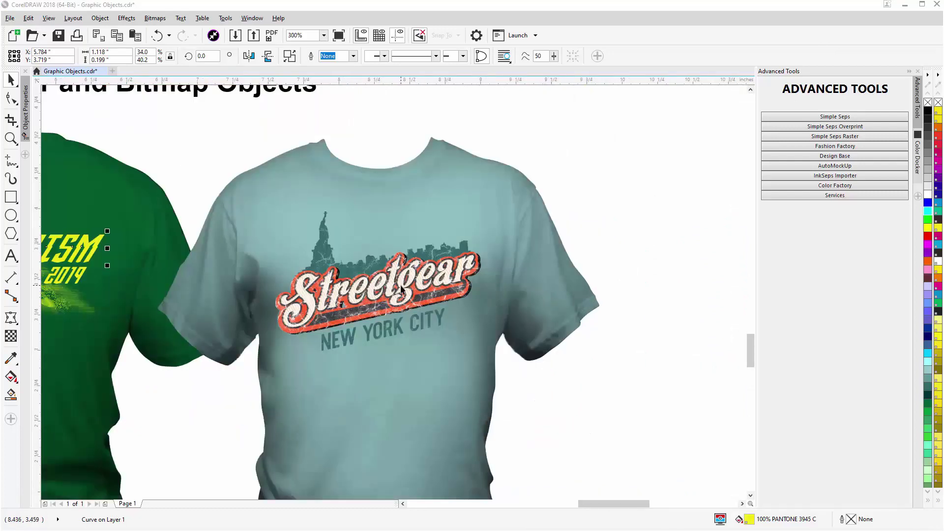
scroll(402, 289, "up", 2)
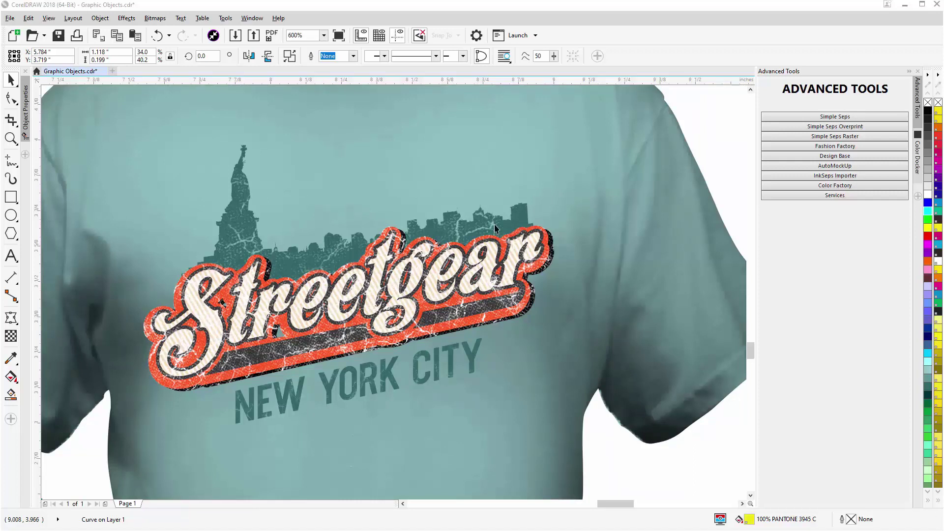
left_click(485, 288)
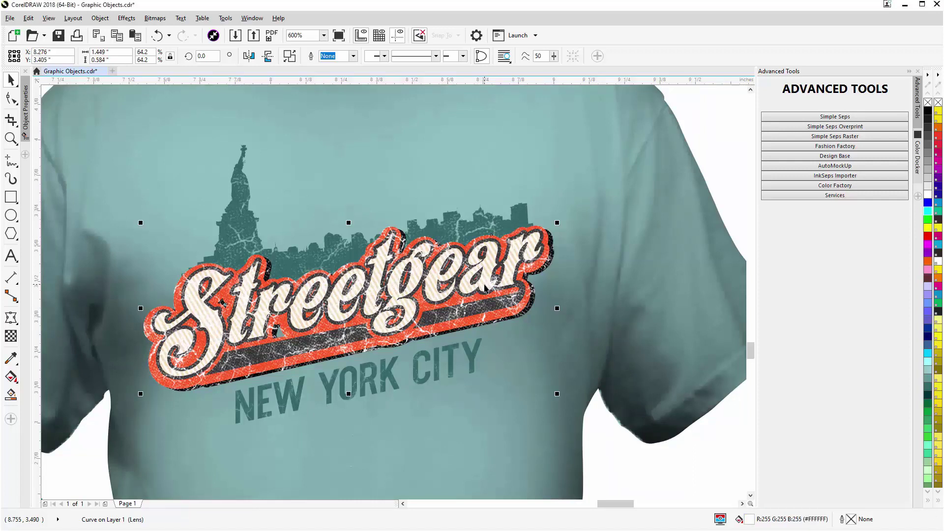
- Recentre the Streetgear lens object's transparency over the 'gear' lettering with the Transparency tool
left_click(10, 338)
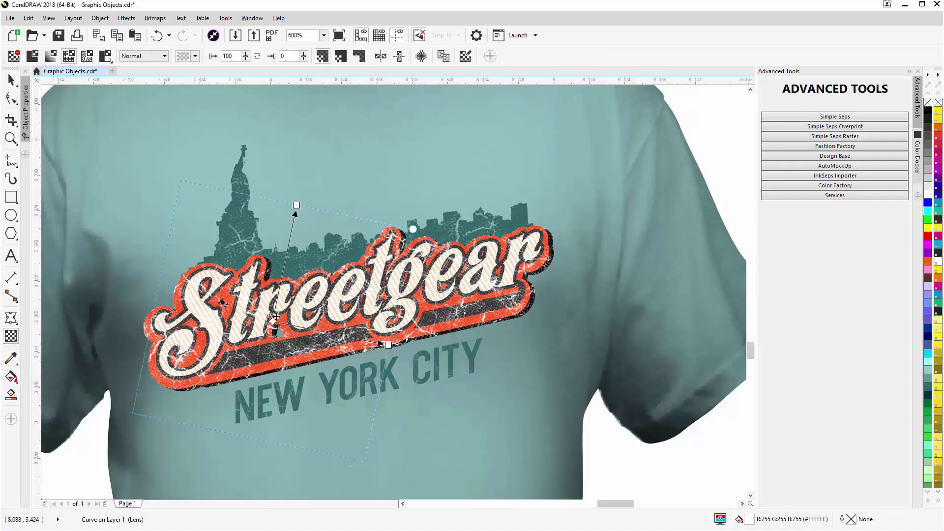
left_click_drag(274, 323, 466, 287)
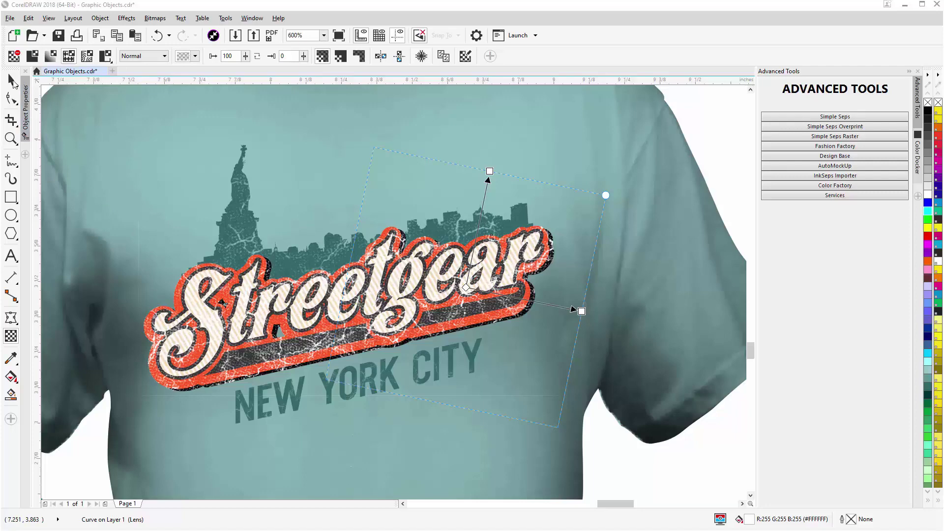
left_click(11, 81)
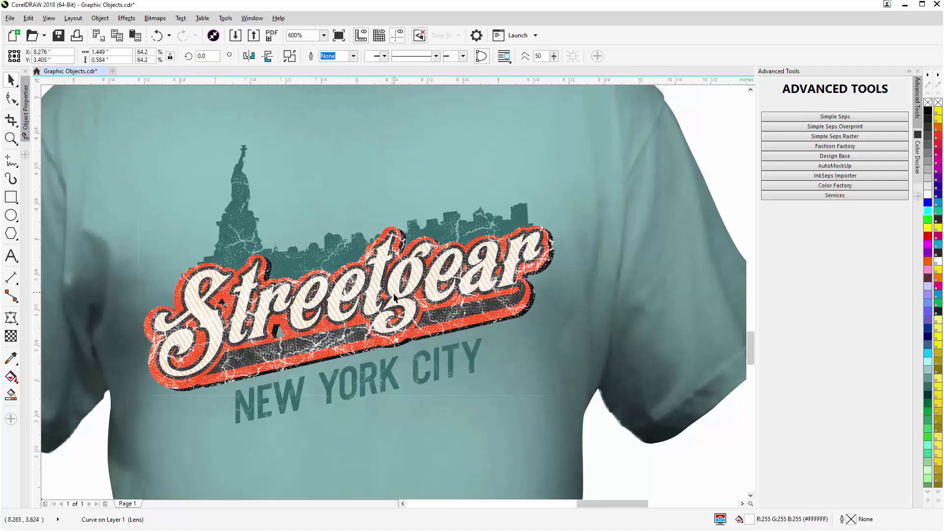
- Zoom out to 75% and scroll up to the page top with the WineStop.com and racing 21 logos
scroll(394, 296, "down", 2)
scroll(394, 296, "down", 2)
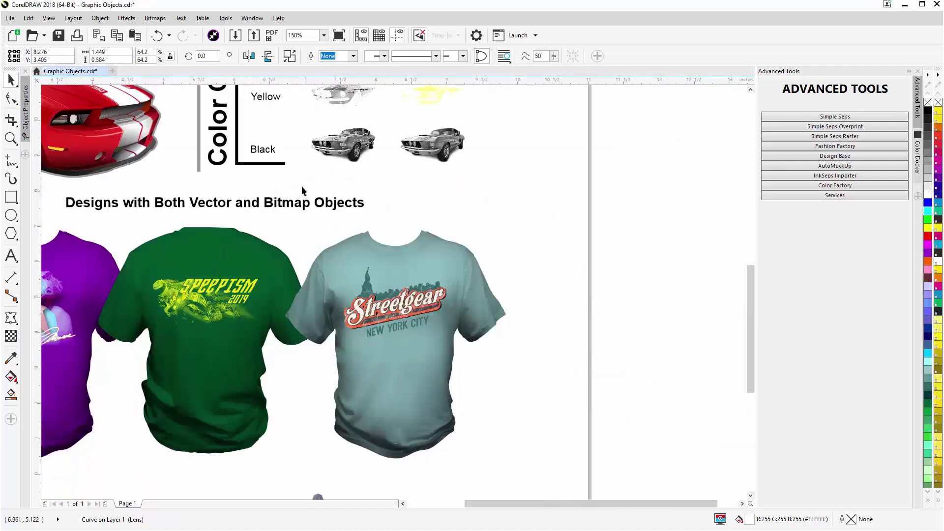
scroll(302, 186, "down", 2)
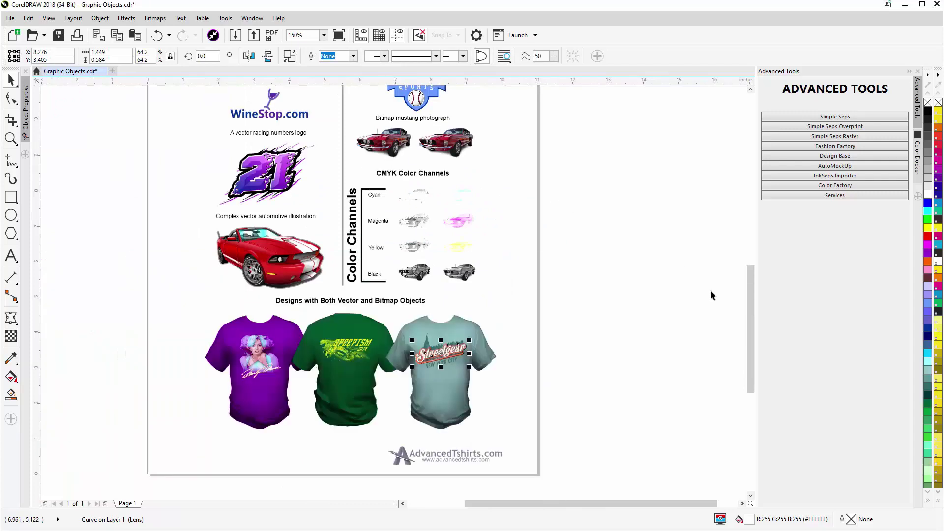
left_click_drag(754, 323, 753, 266)
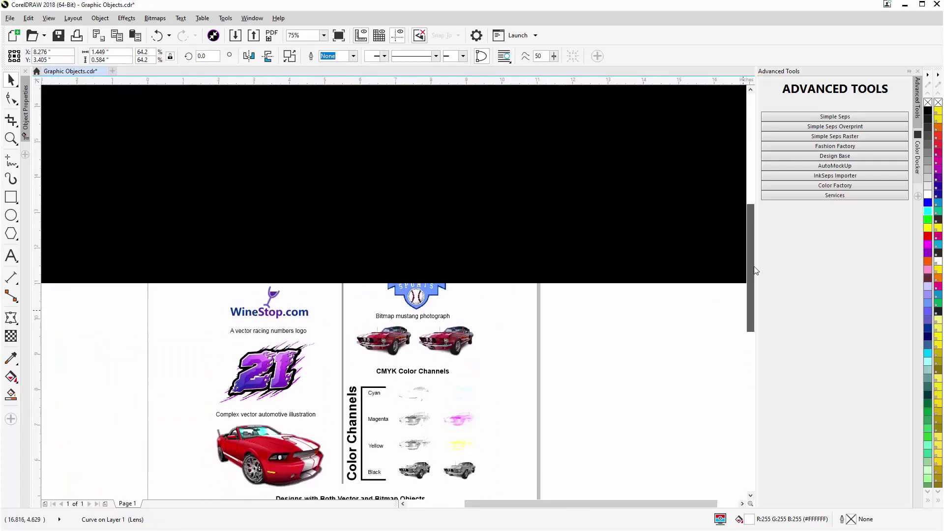